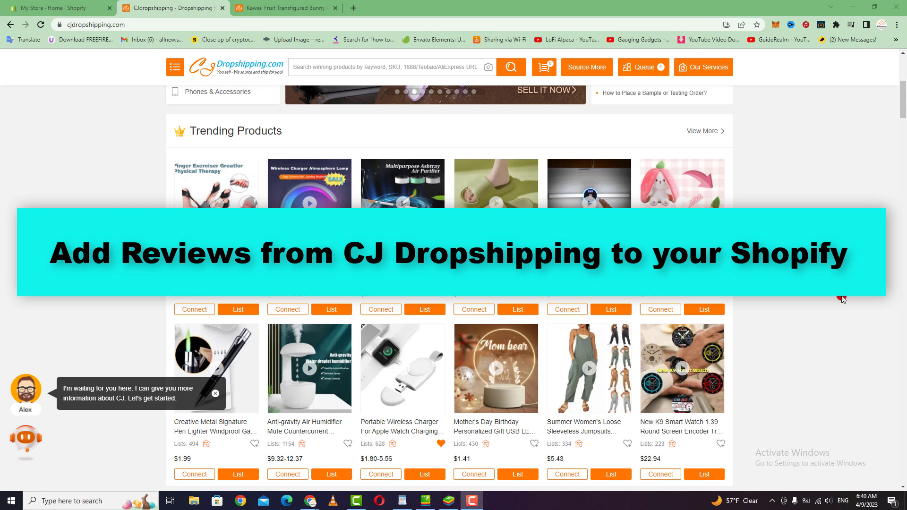
Switch between the Shopify admin and CJdropshipping home page, scrolling through the CJ product listings.
left_click(47, 7)
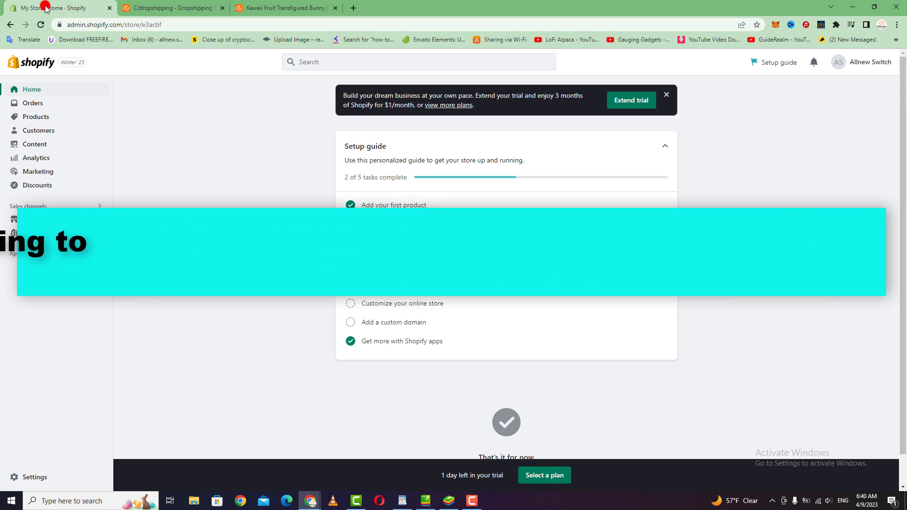
left_click(184, 8)
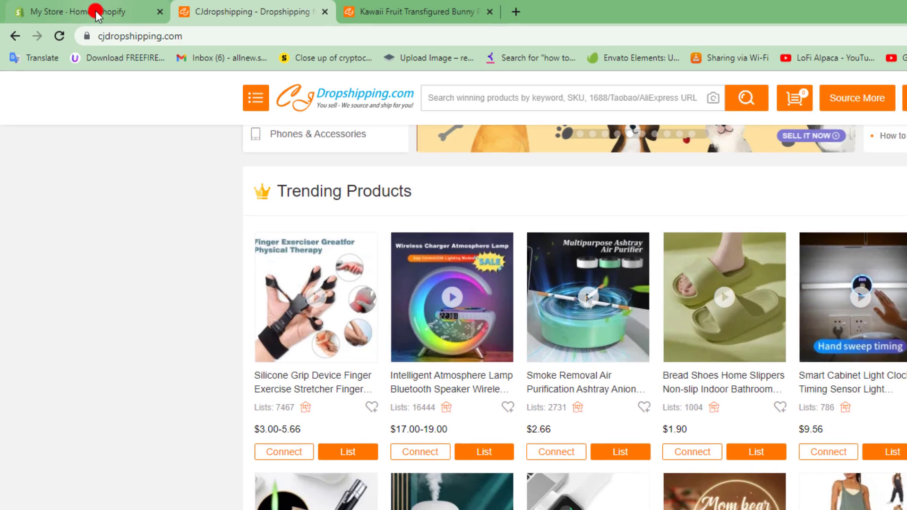
left_click(74, 8)
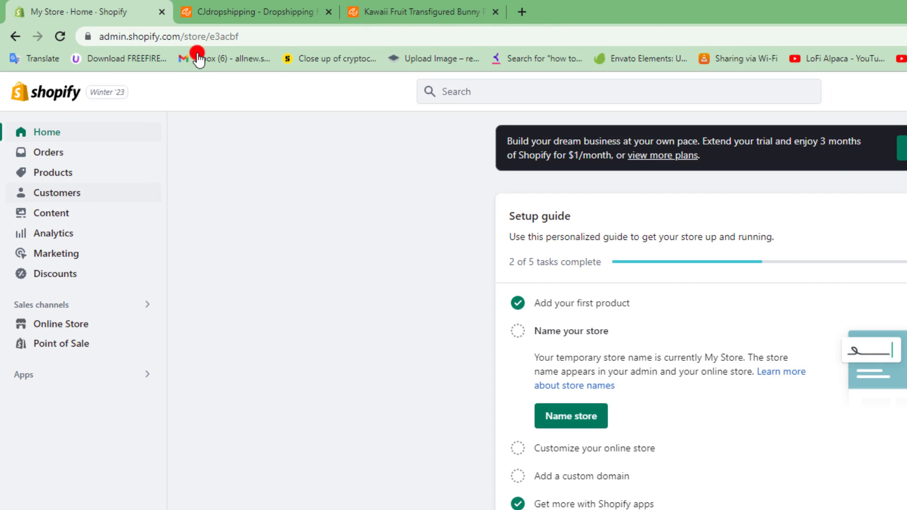
left_click(264, 10)
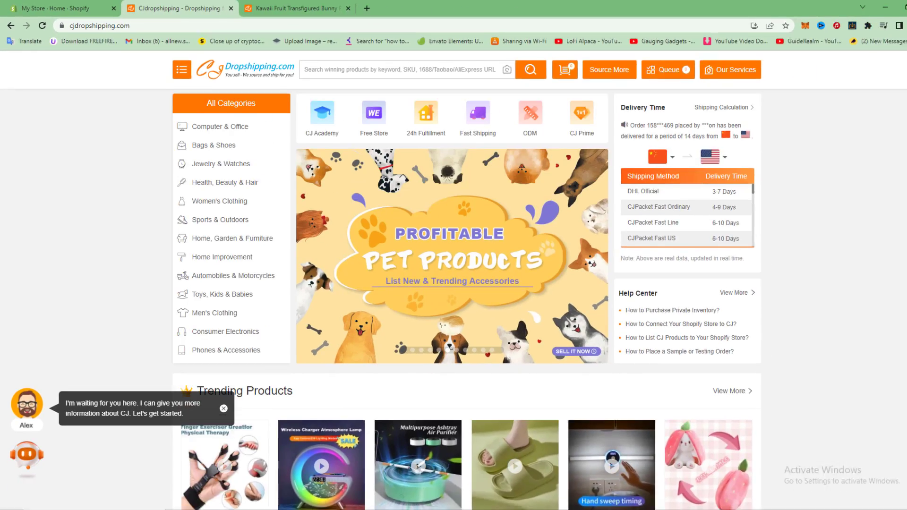
scroll(448, 284, "down", 7)
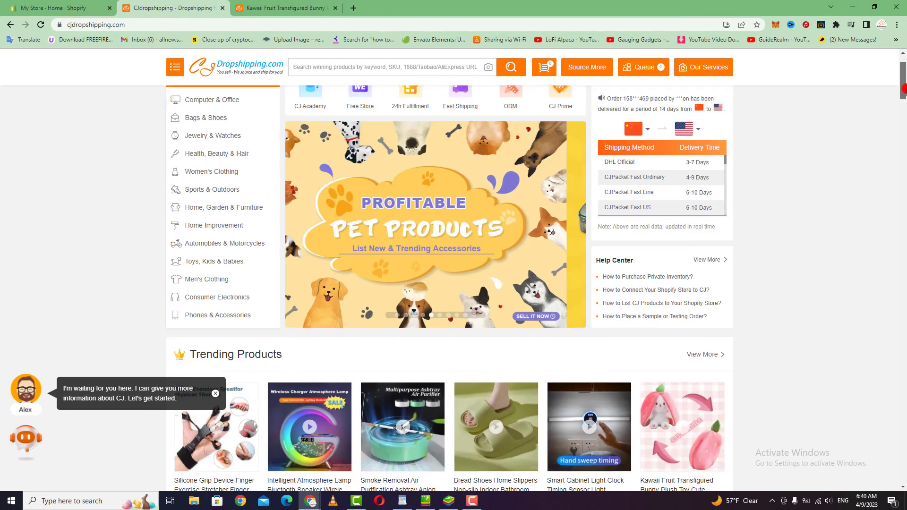
left_click_drag(903, 98, 903, 55)
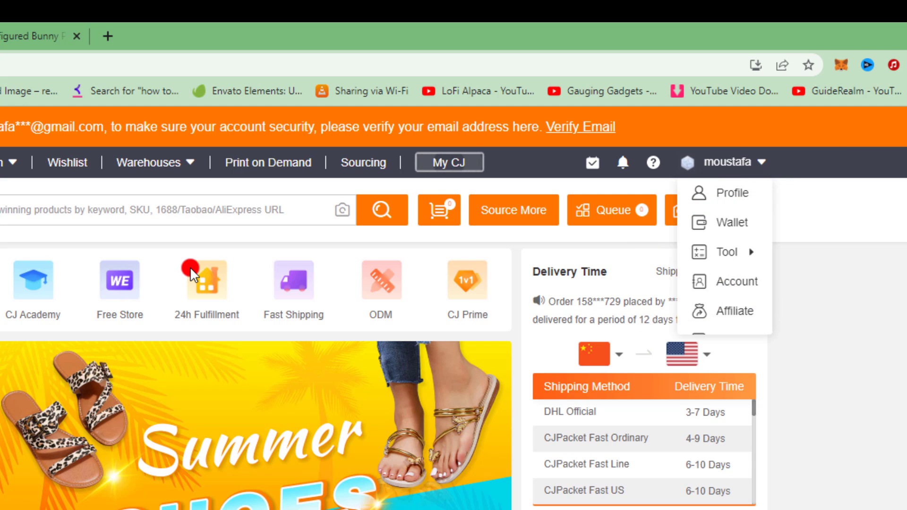
key("ctrl+1")
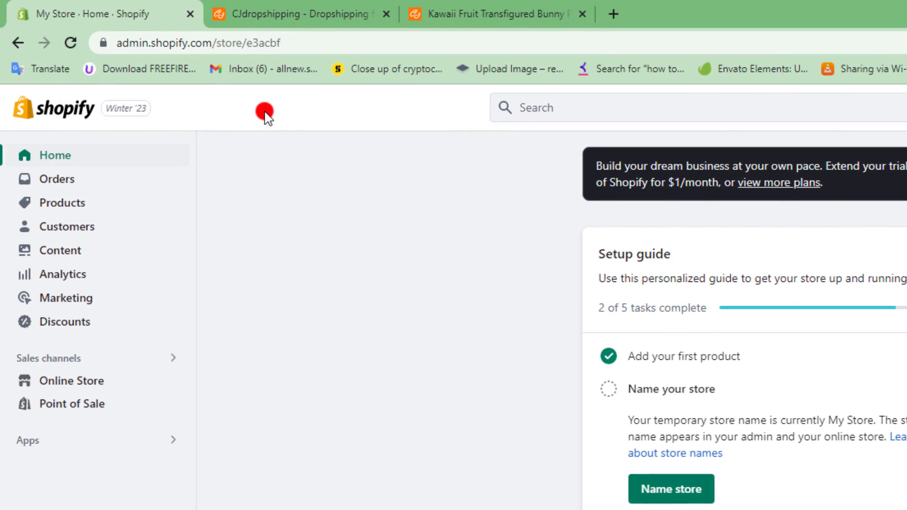
left_click(285, 7)
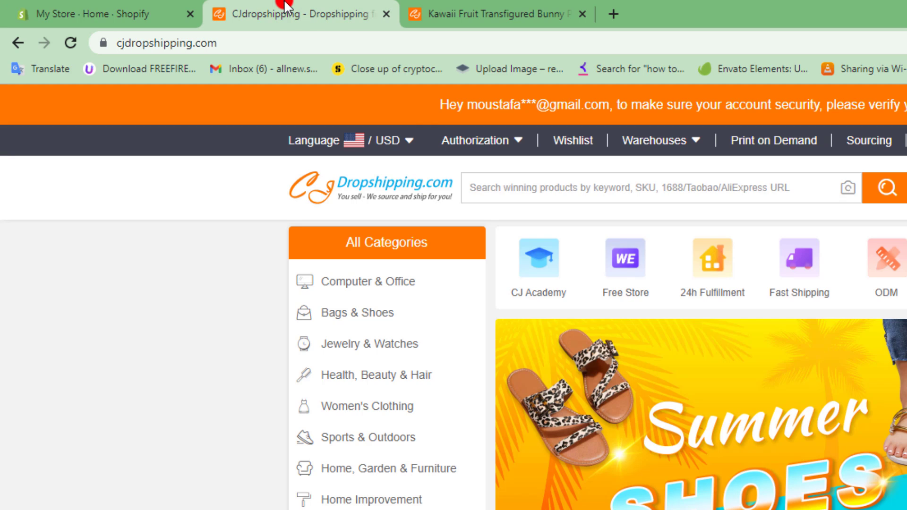
scroll(662, 239, "down", 3)
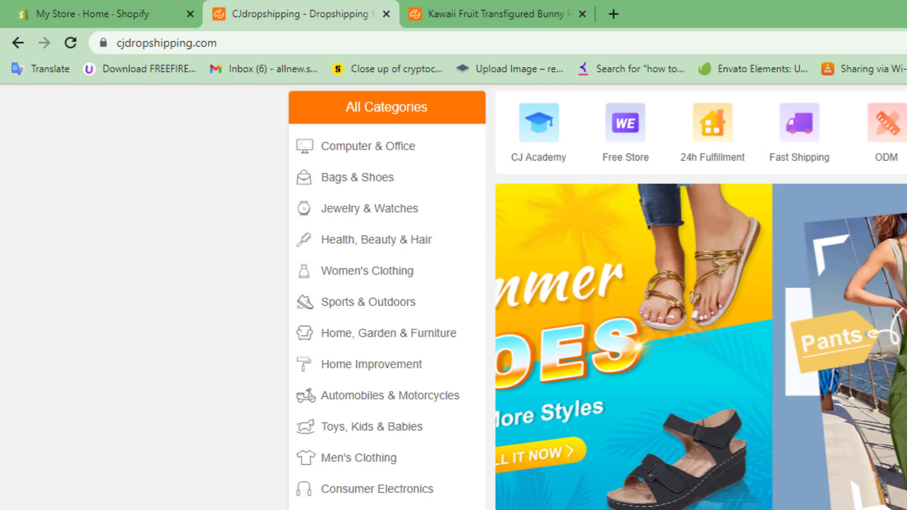
scroll(597, 297, "down", 10)
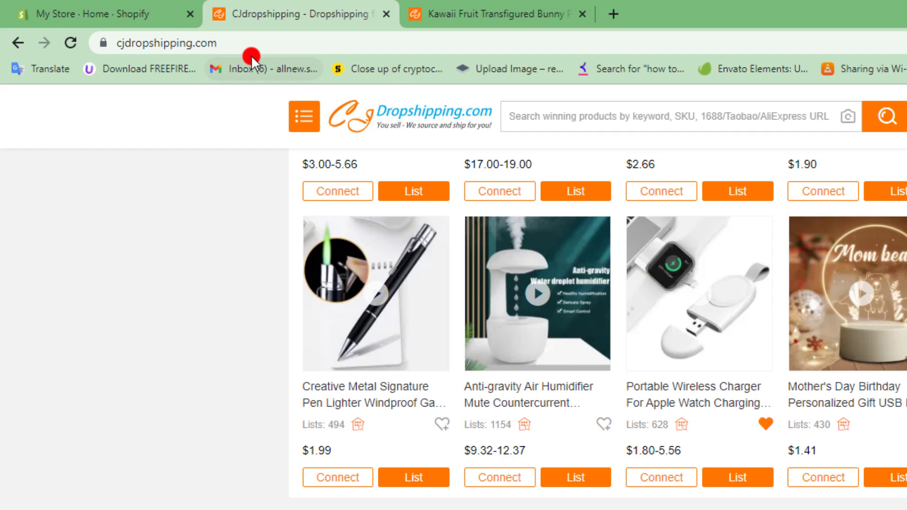
left_click(68, 9)
left_click(336, 15)
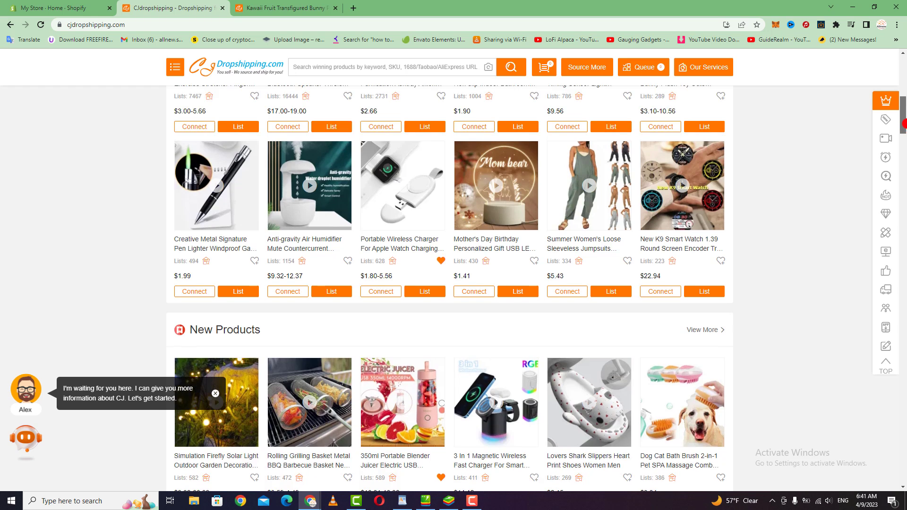
scroll(449, 288, "up", 10)
scroll(448, 288, "down", 2)
scroll(449, 288, "up", 3)
scroll(449, 288, "down", 5)
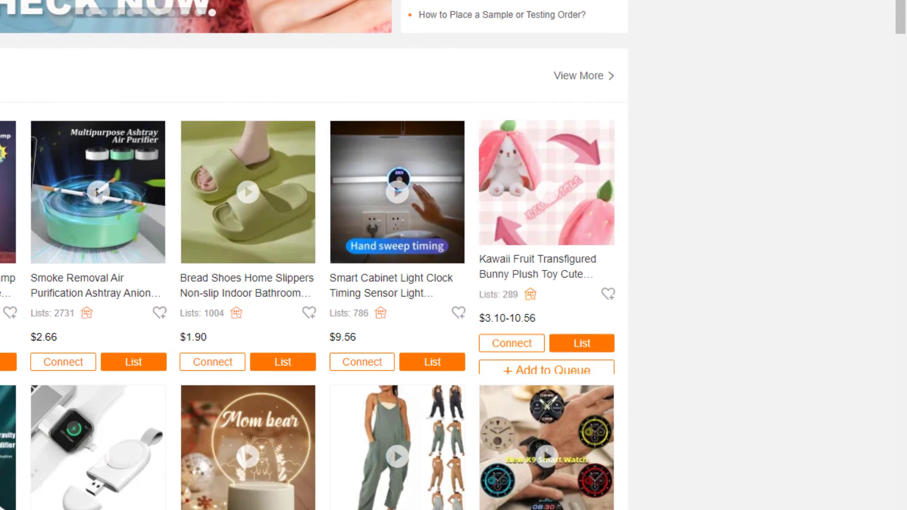
Open the Kawaii Fruit Transfigured Bunny plush page and export its 18 buyer reviews as reviews (1).csv.
left_click(599, 198)
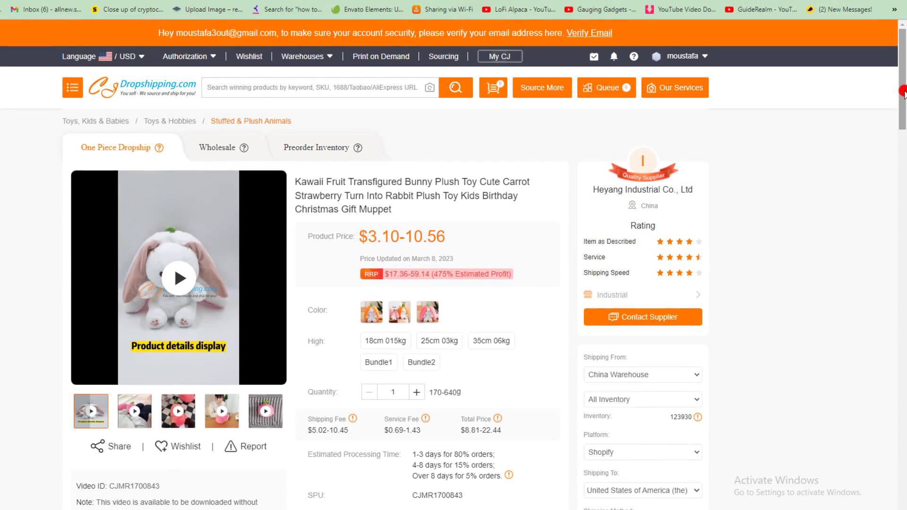
left_click_drag(902, 90, 902, 141)
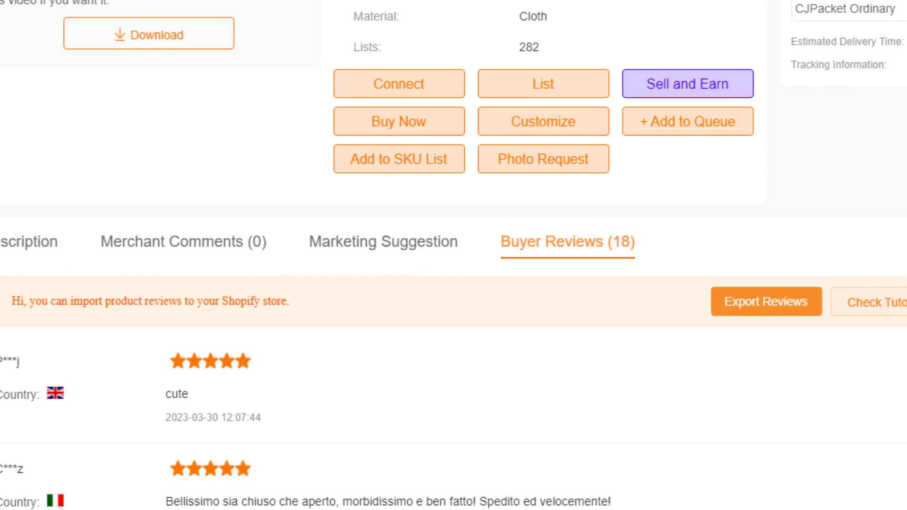
scroll(803, 330, "down", 3)
left_click(805, 303)
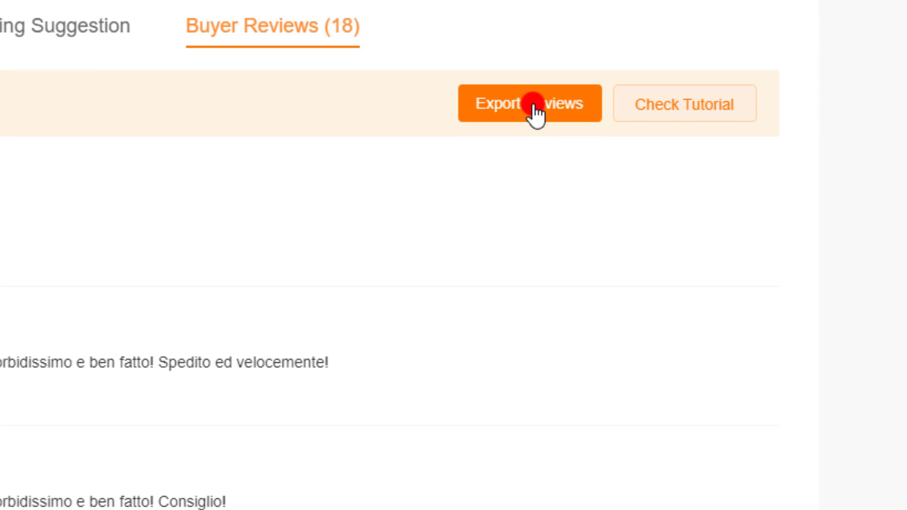
left_click(503, 111)
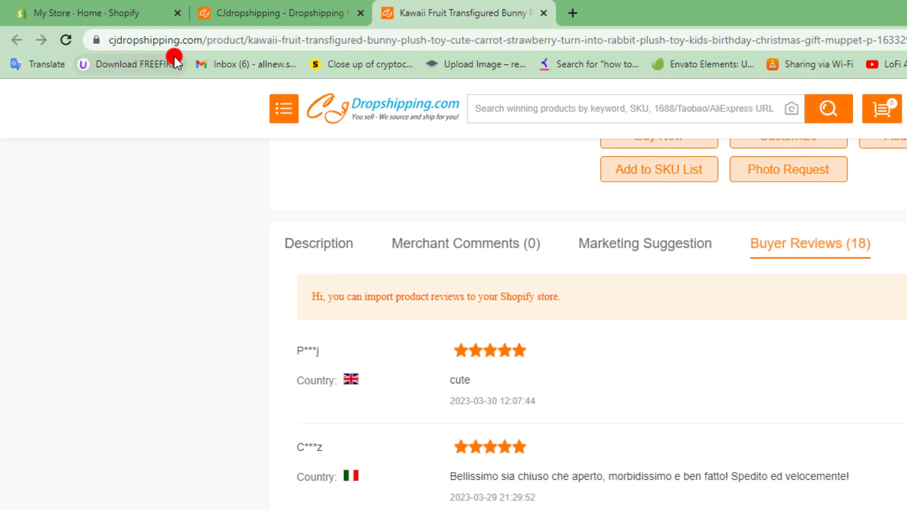
Go to Shopify Settings > Apps and sales channels, listing CJDropshipping, Point of Sale and Online Store.
left_click(100, 12)
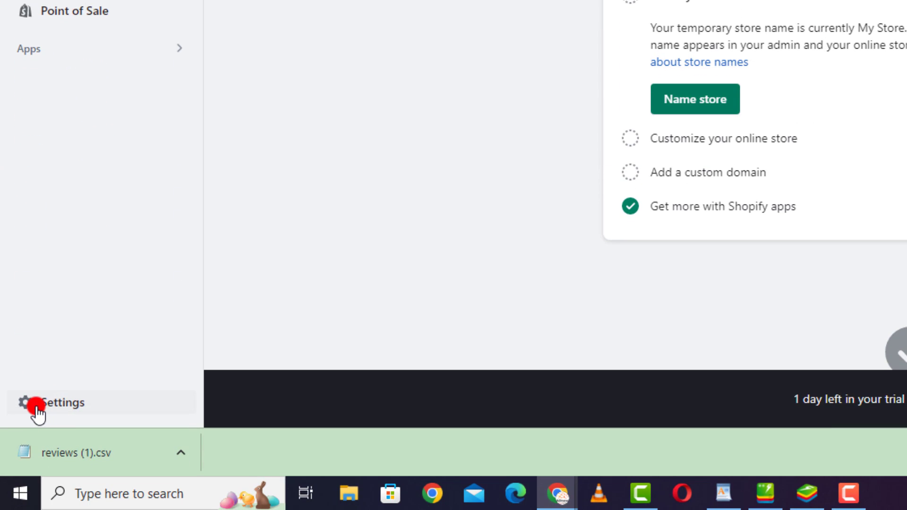
left_click(37, 409)
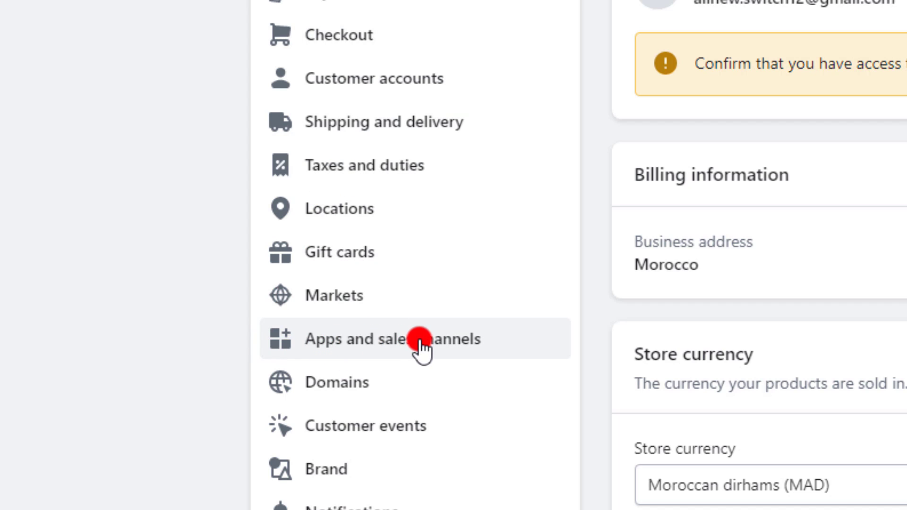
left_click(402, 351)
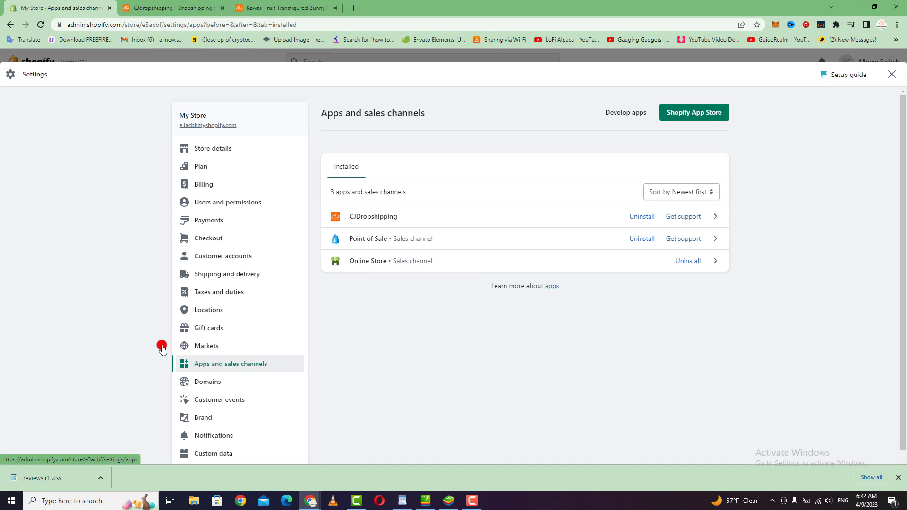
scroll(903, 156, "down", 1)
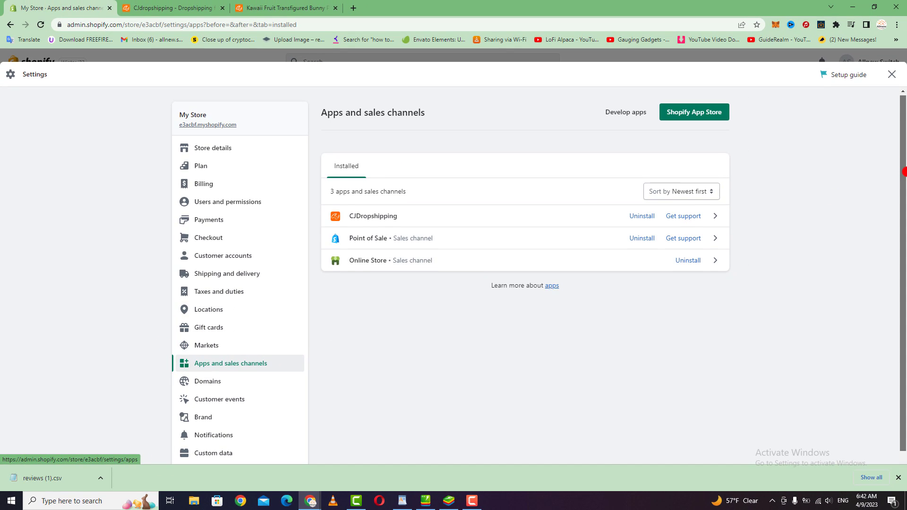
left_click(206, 7)
left_click(41, 6)
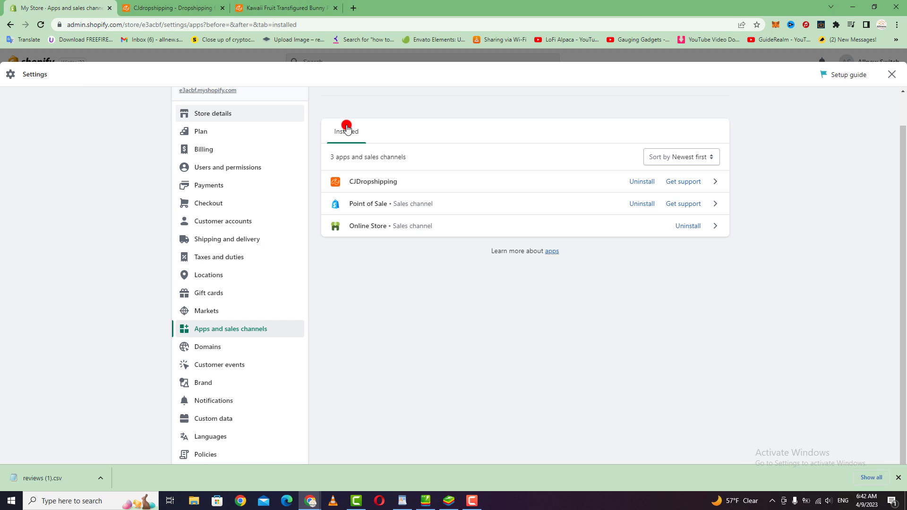
scroll(902, 155, "up", 2)
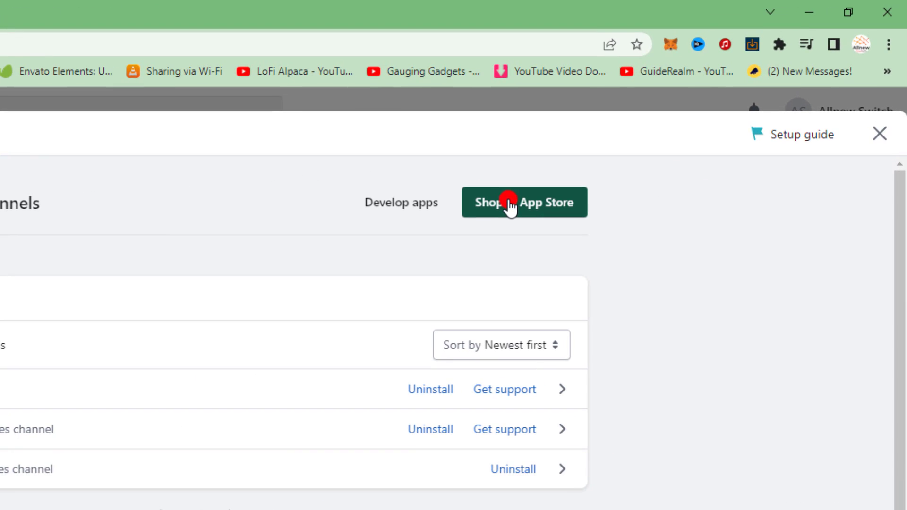
Search the Shopify App Store for product reviews and add the free Product Reviews app from Shopify.
left_click(509, 205)
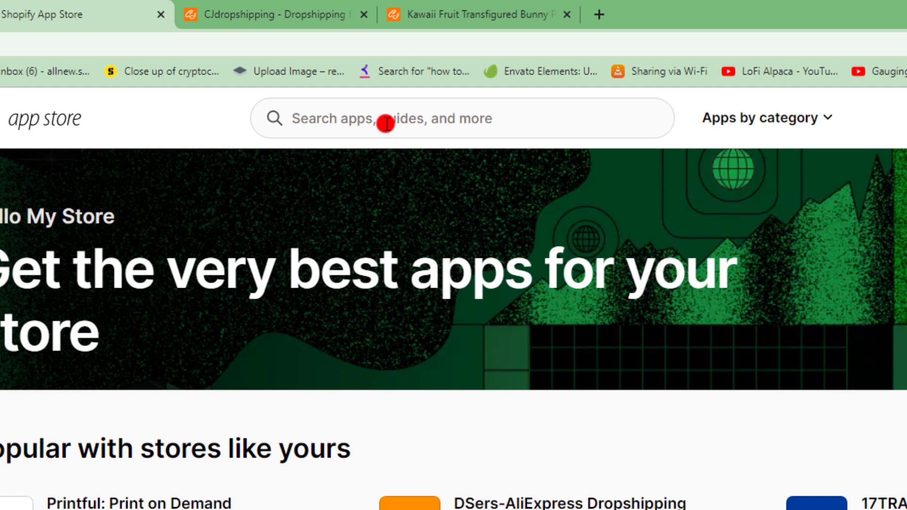
left_click(386, 124)
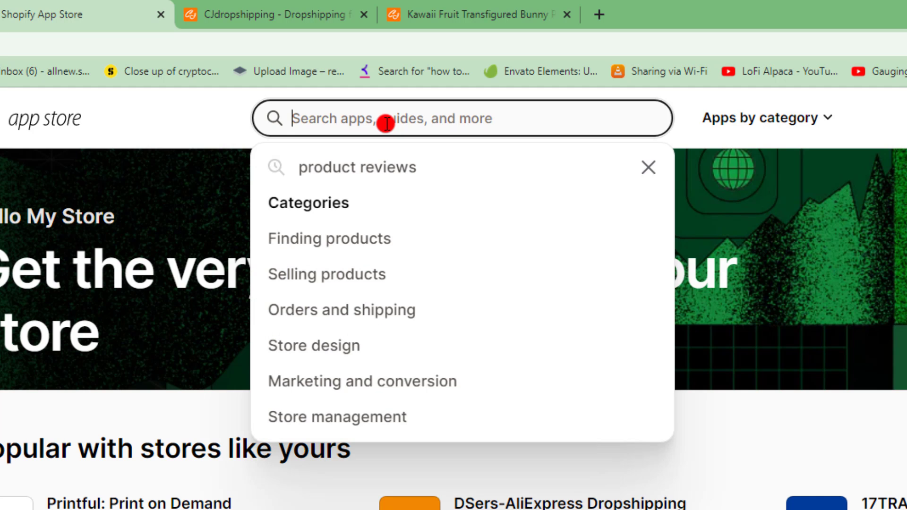
type("pro")
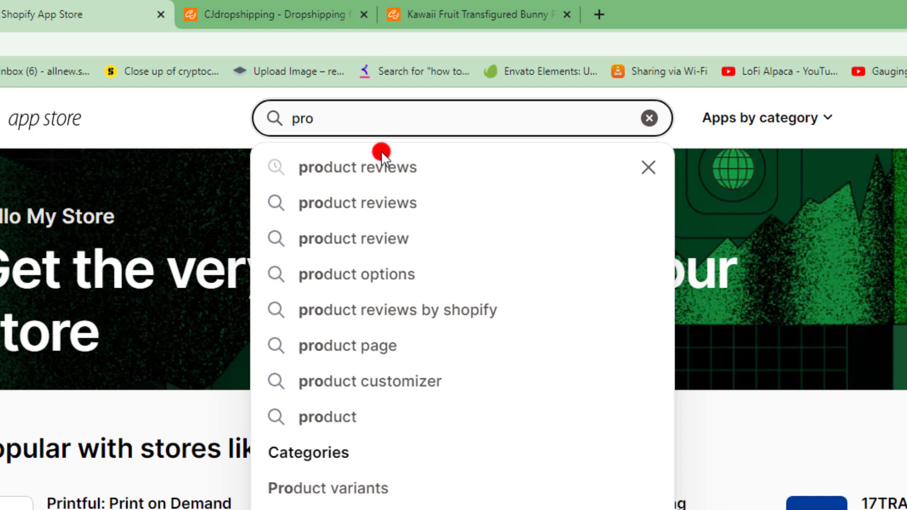
left_click(370, 168)
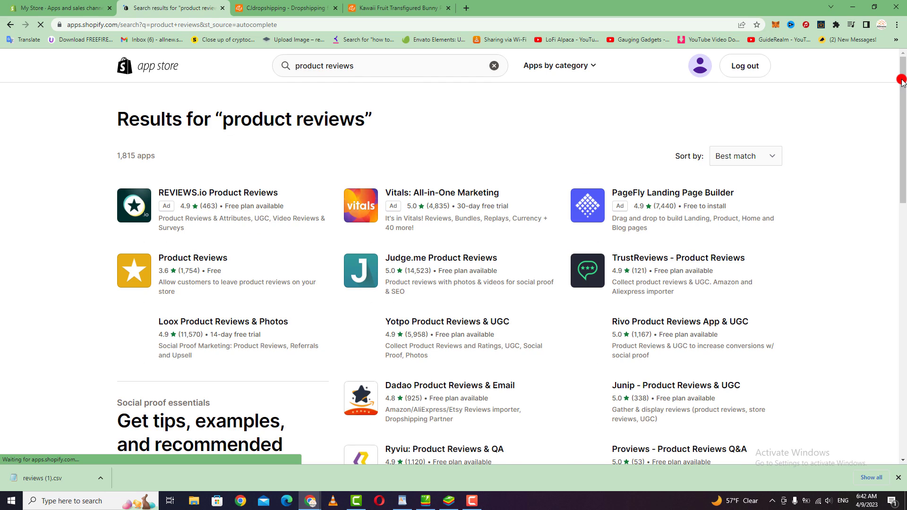
scroll(200, 188, "down", 1)
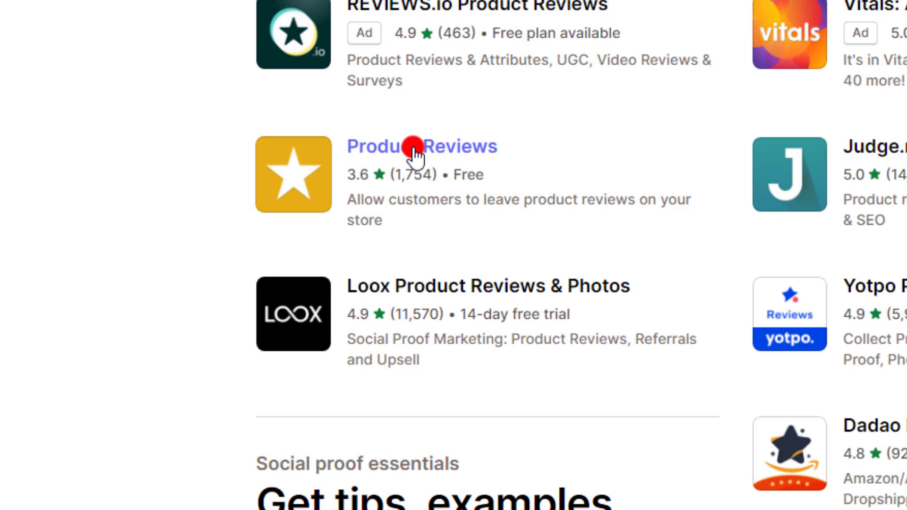
left_click(413, 150)
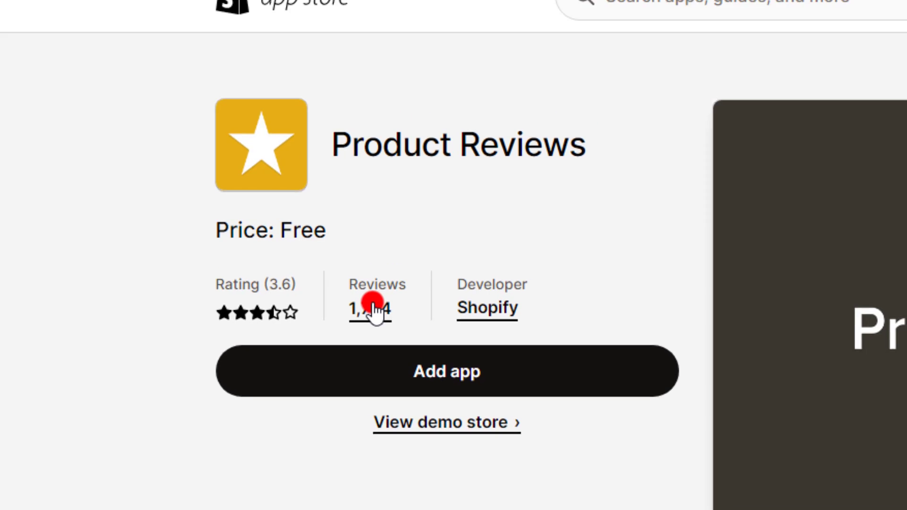
left_click(448, 405)
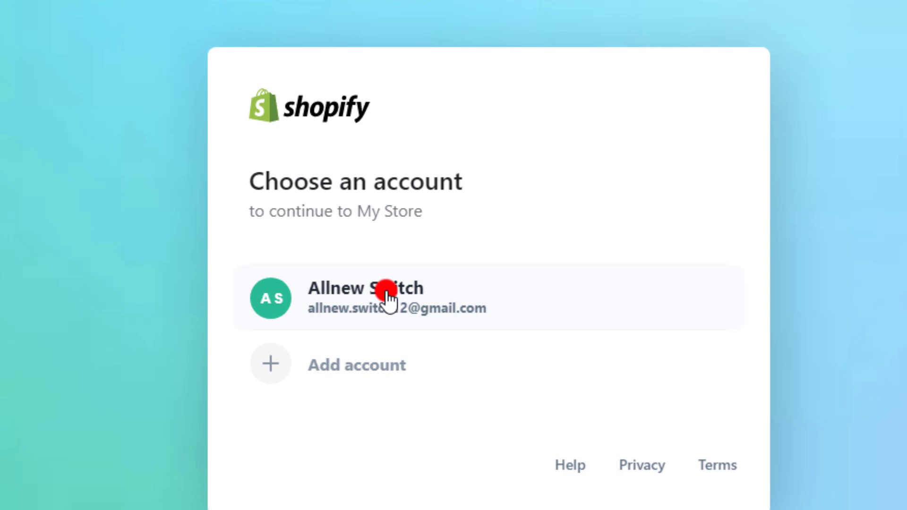
Continue with the store owner's account and install Product Reviews on My Store.
double_click(386, 295)
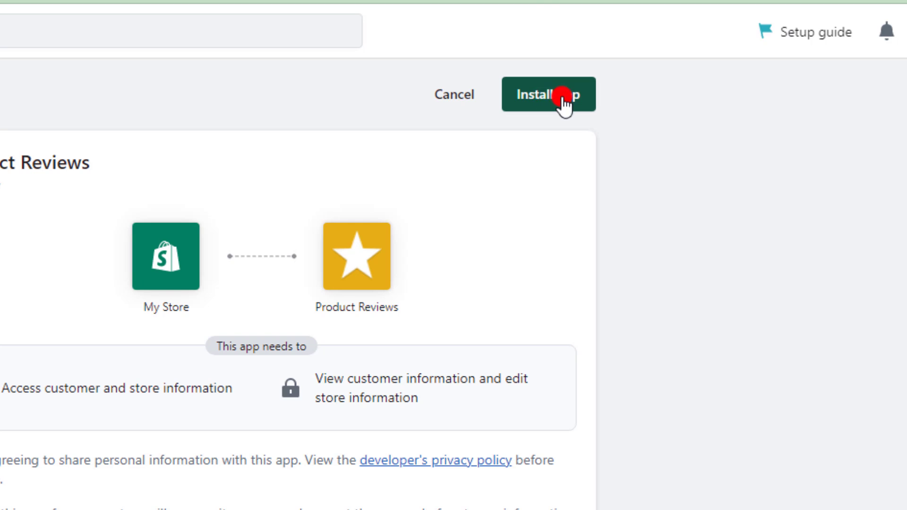
left_click(538, 97)
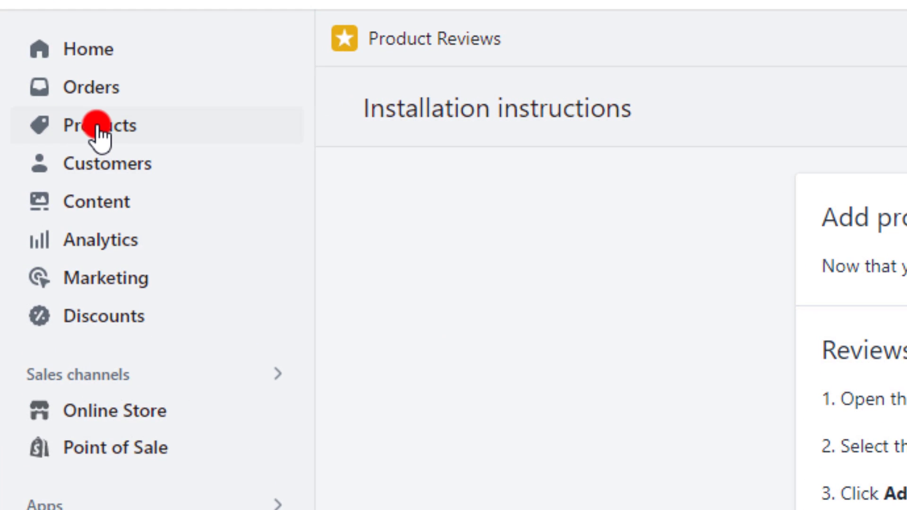
Check the bunny plush's CJdropshipping reviews, then open the installed Product Reviews app's Reviews page.
left_click(99, 132)
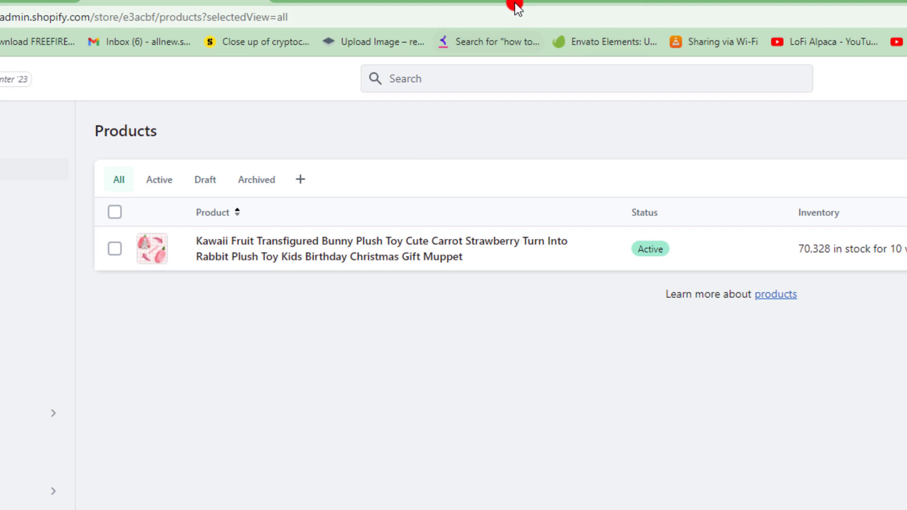
left_click(378, 6)
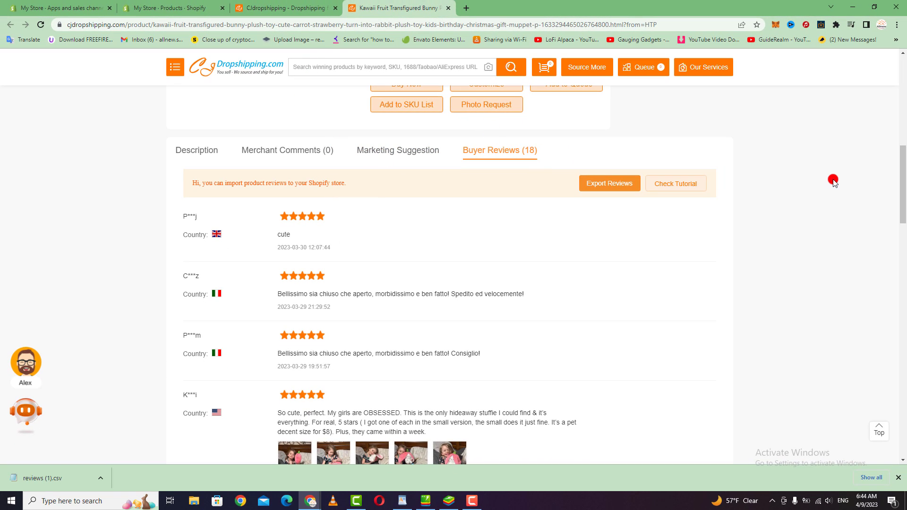
scroll(904, 184, "up", 5)
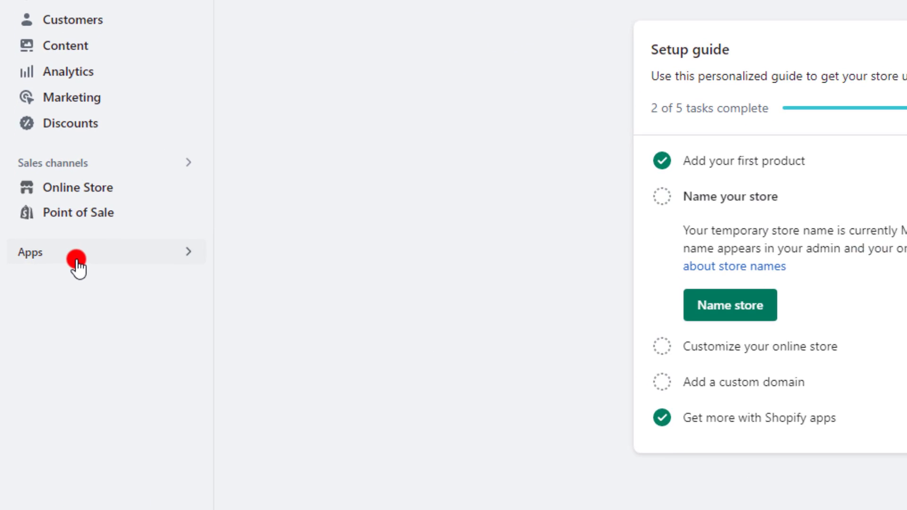
left_click(76, 263)
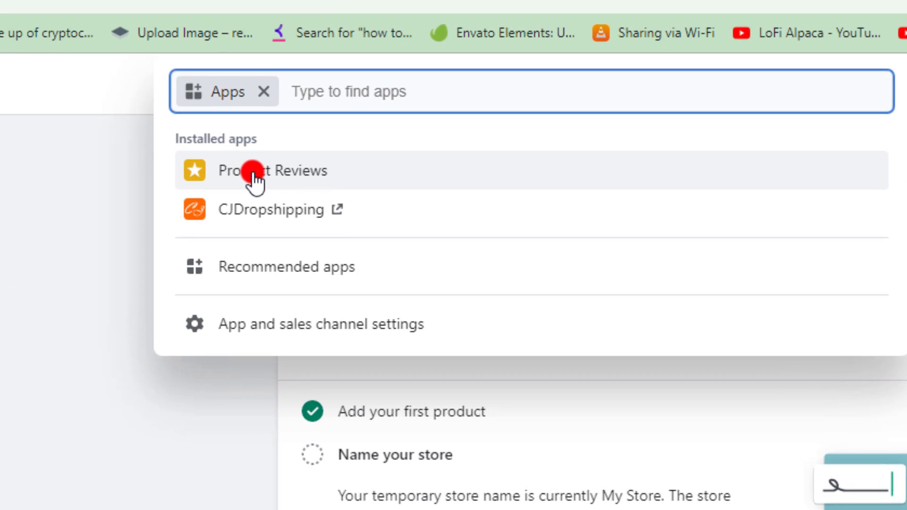
left_click(249, 177)
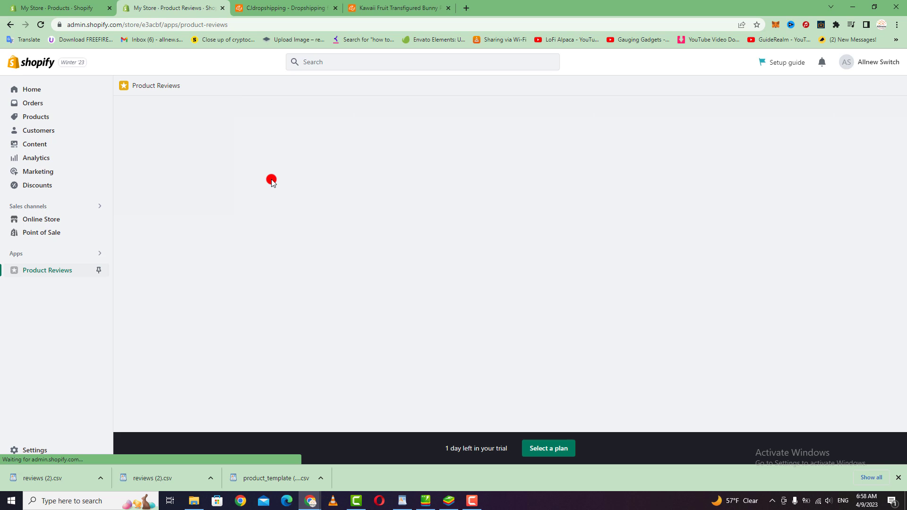
key("ctrl+a")
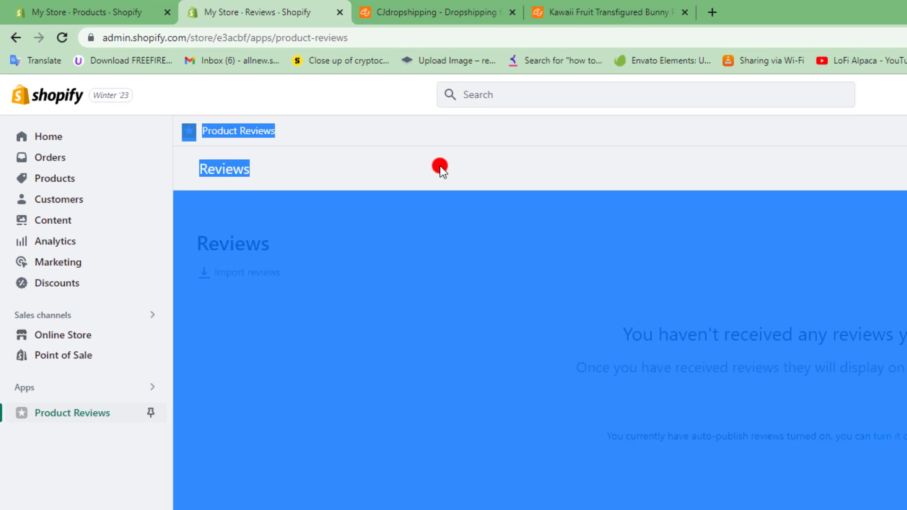
left_click(440, 166)
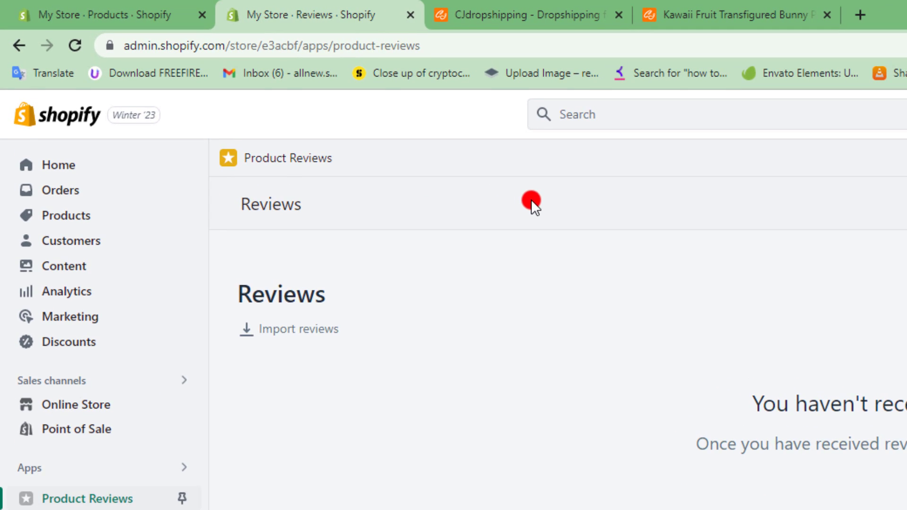
Load reviews (1).csv into the Product Reviews import with month/day/year date format.
left_click(286, 338)
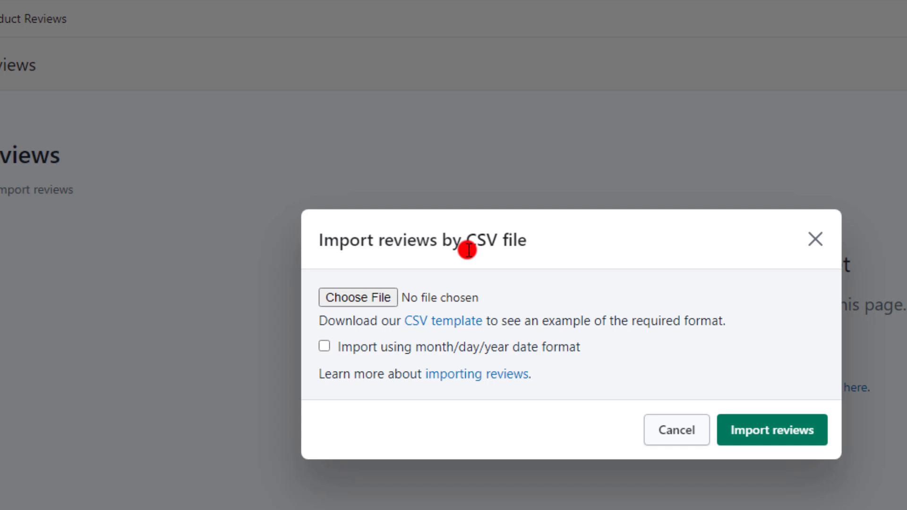
left_click(757, 432)
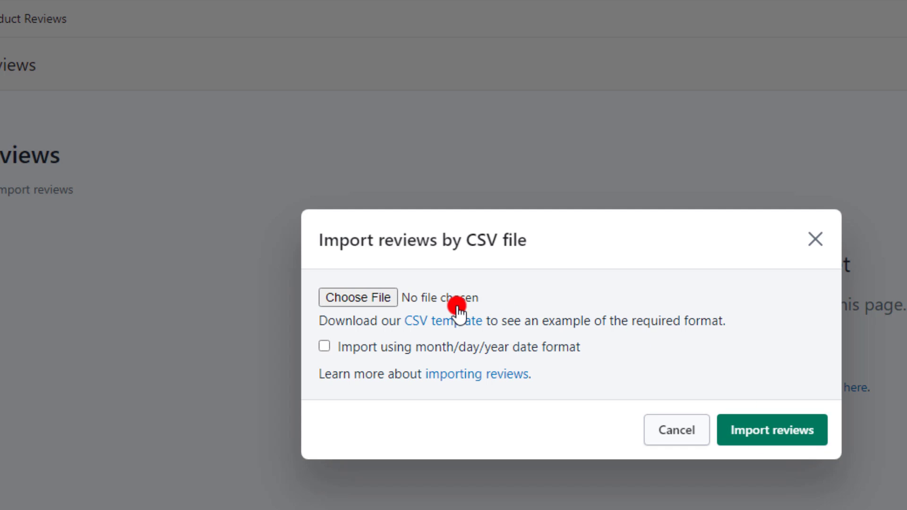
left_click(355, 296)
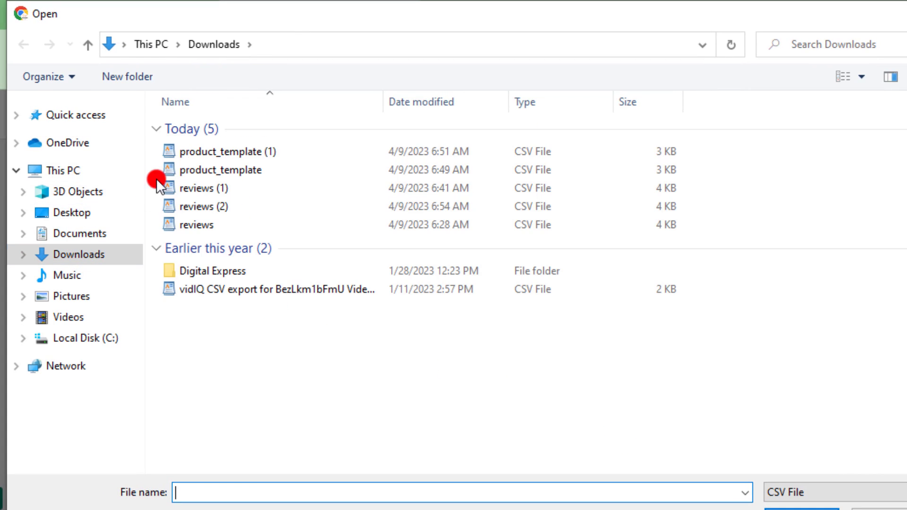
left_click(194, 191)
double_click(195, 190)
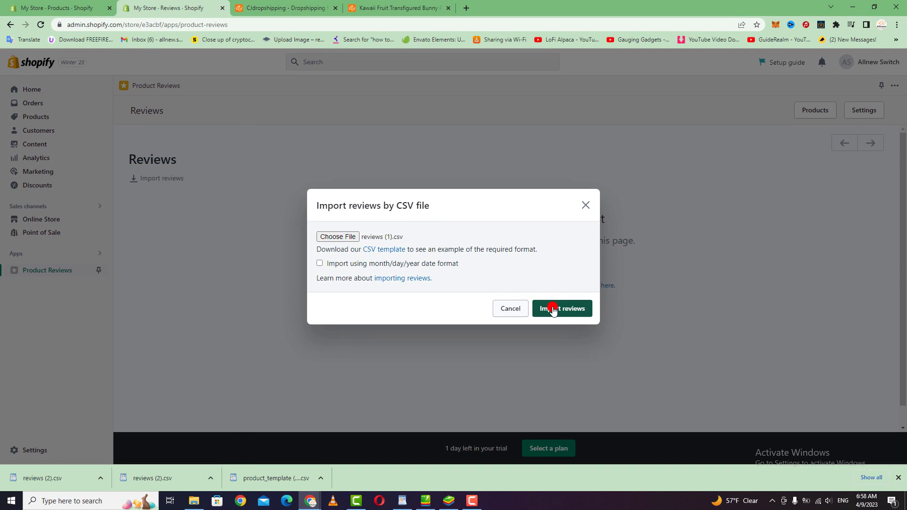
left_click(320, 264)
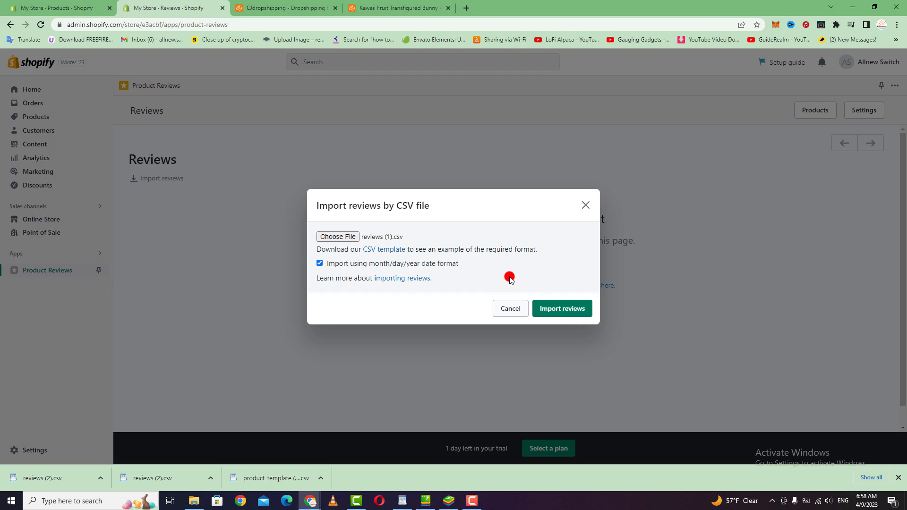
Run the review import, which fails for all 19 reviews, and return to the Products list.
left_click(553, 310)
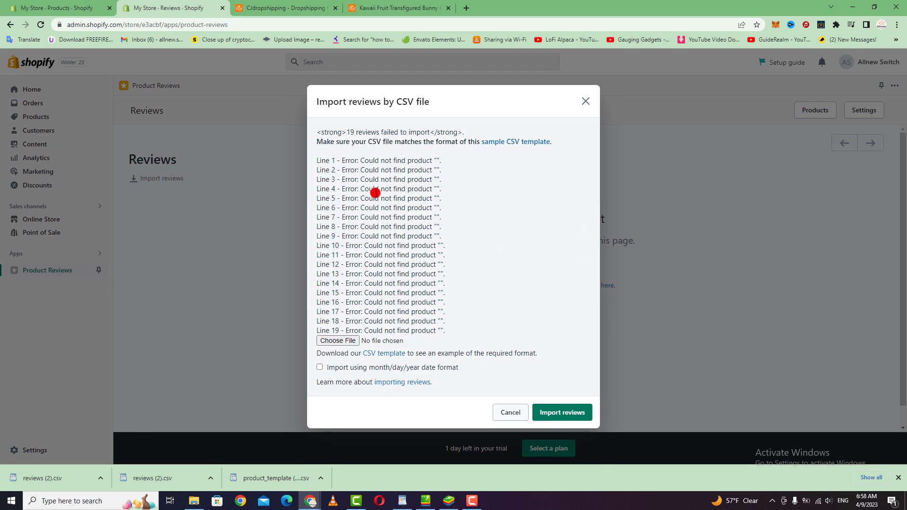
left_click(562, 414)
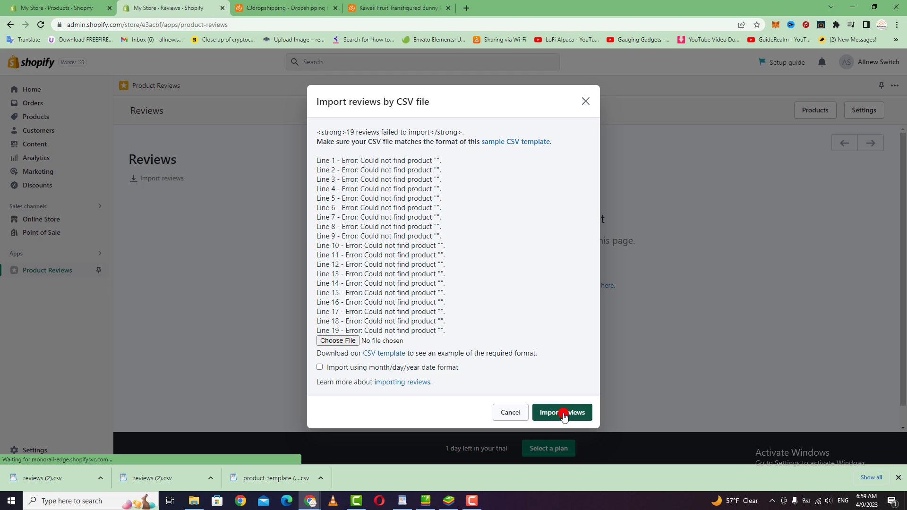
left_click(23, 116)
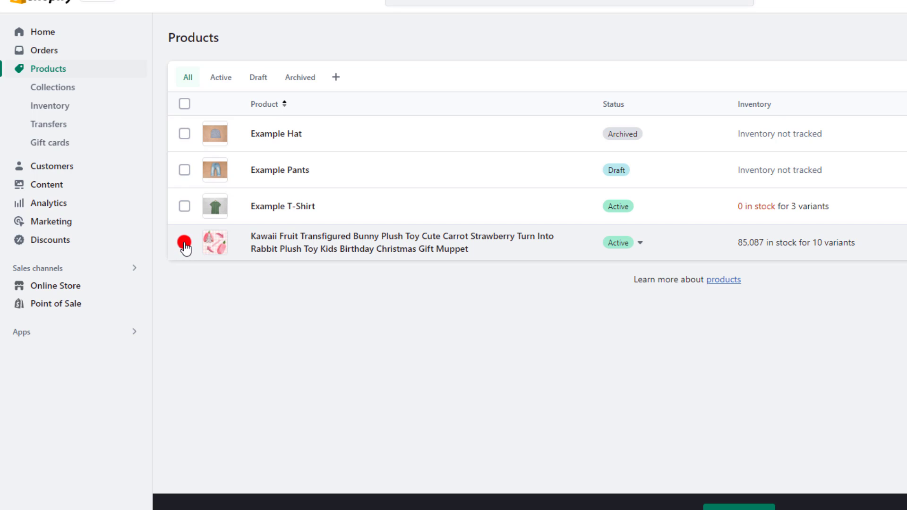
Select the Kawaii bunny plush product and add reviews (2).csv to the product CSV import.
left_click(184, 243)
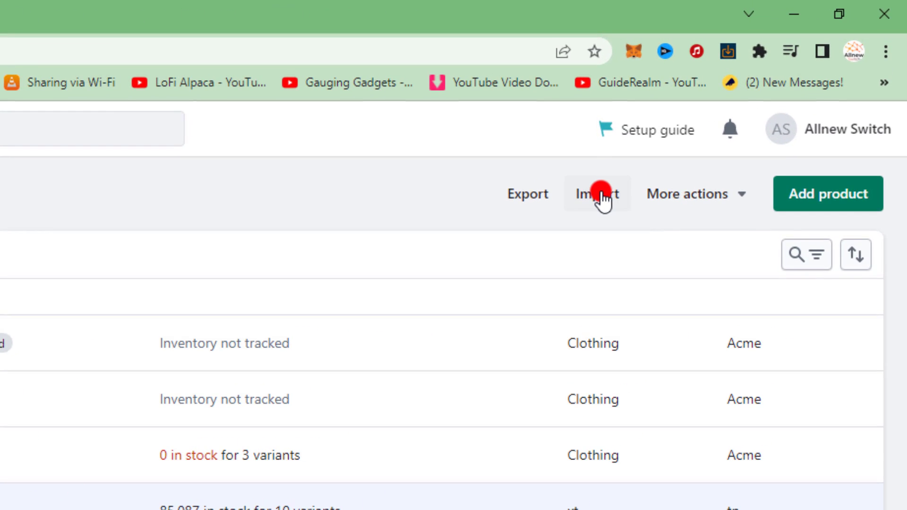
left_click(601, 193)
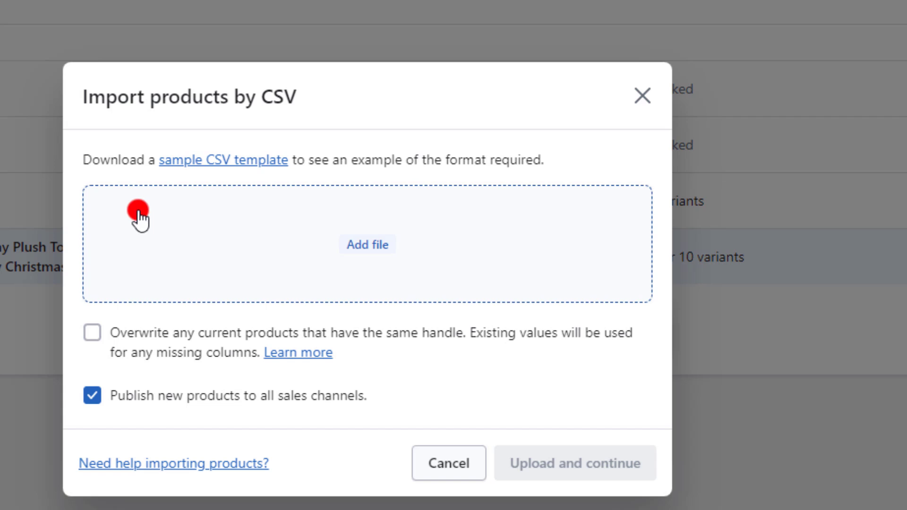
left_click(370, 244)
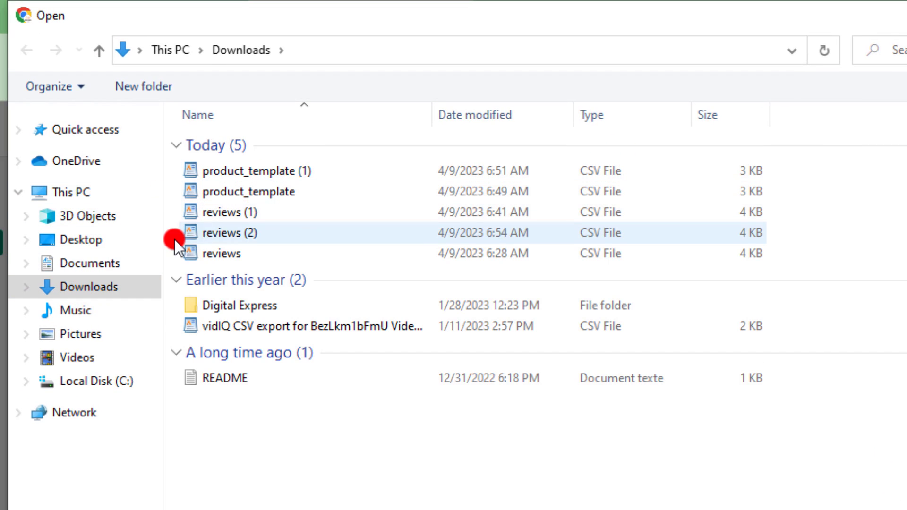
double_click(219, 232)
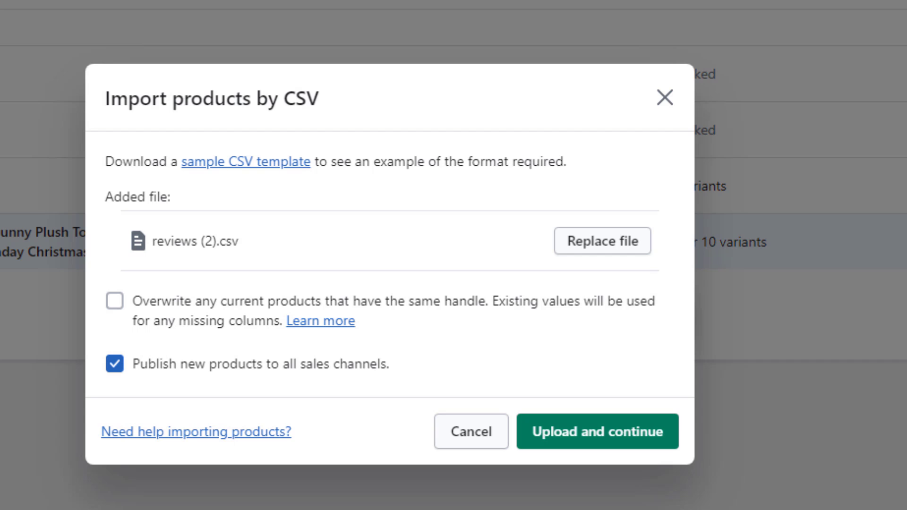